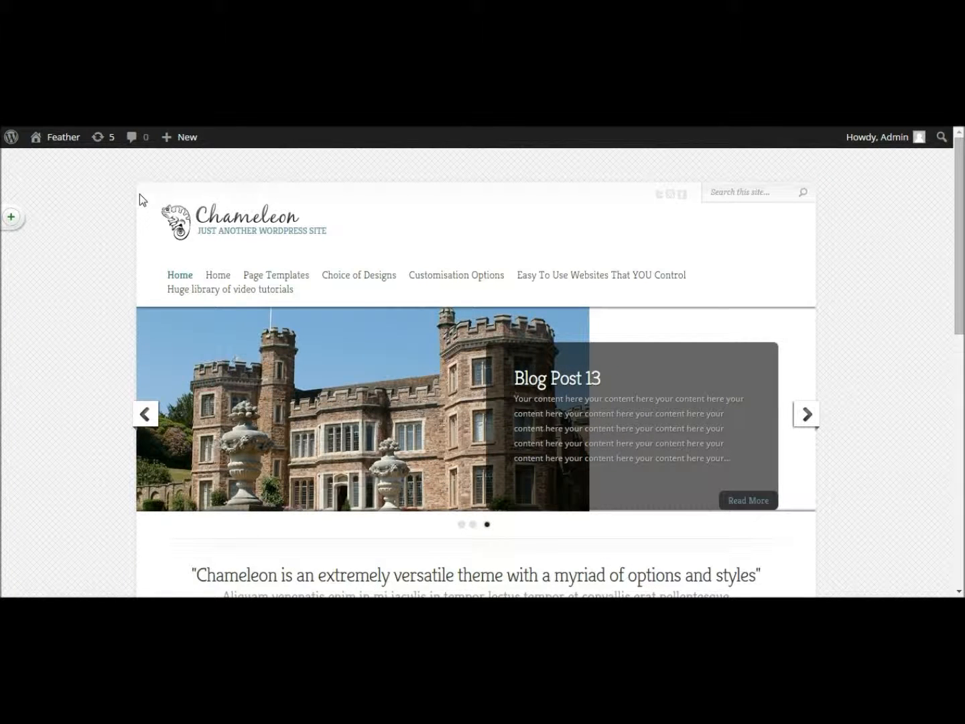
# - Go from the Dashboard to the Users list, which holds one Admin account, and open Add New
pyautogui.click(55, 141)
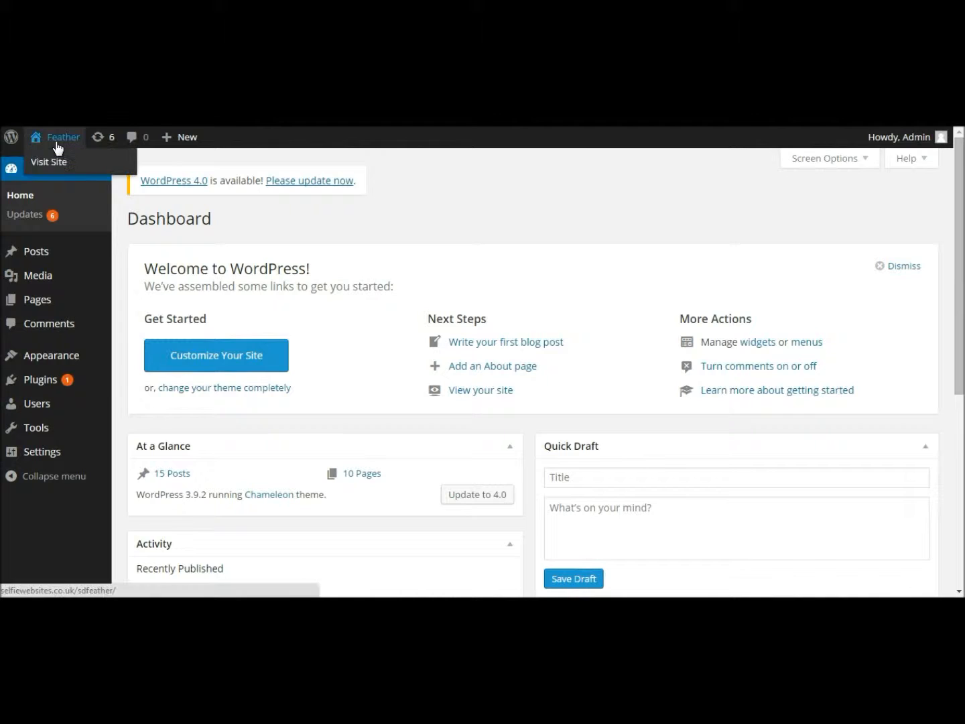
pyautogui.moveTo(32, 407)
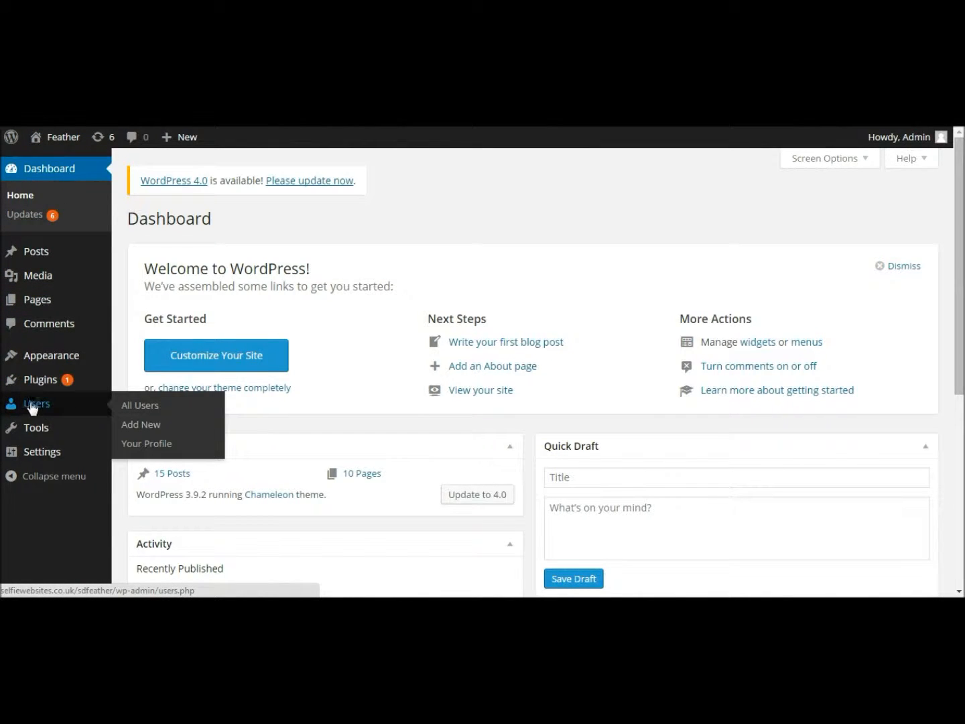
pyautogui.click(11, 406)
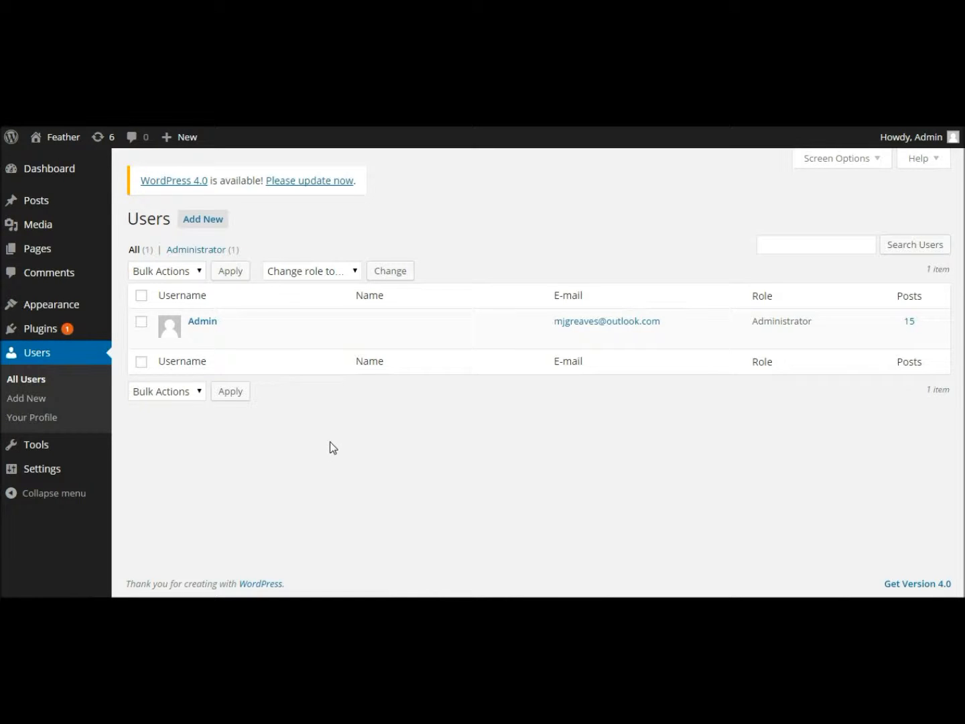
pyautogui.click(203, 220)
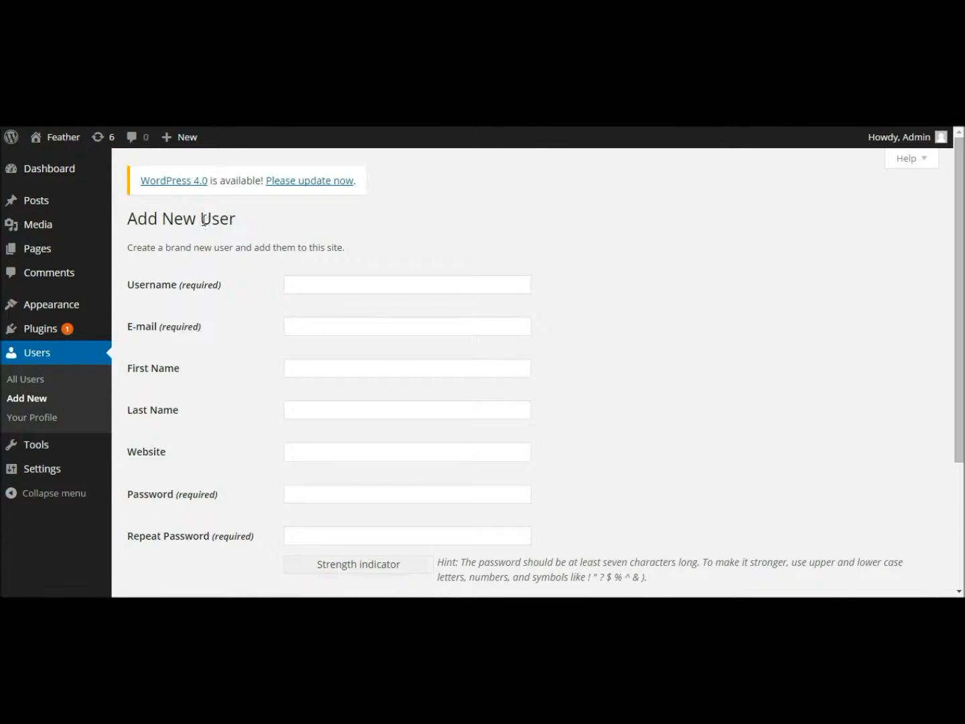
# - Enter username 'User1' and e-mail 'test' in the new user form
pyautogui.click(323, 283)
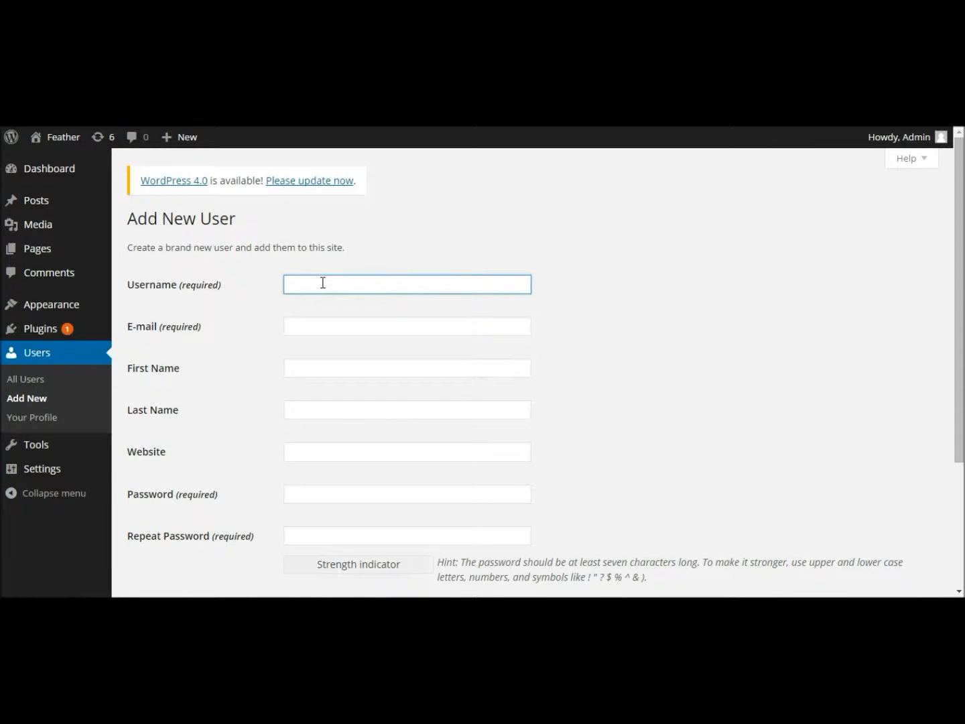
pyautogui.write('User1')
pyautogui.click(318, 326)
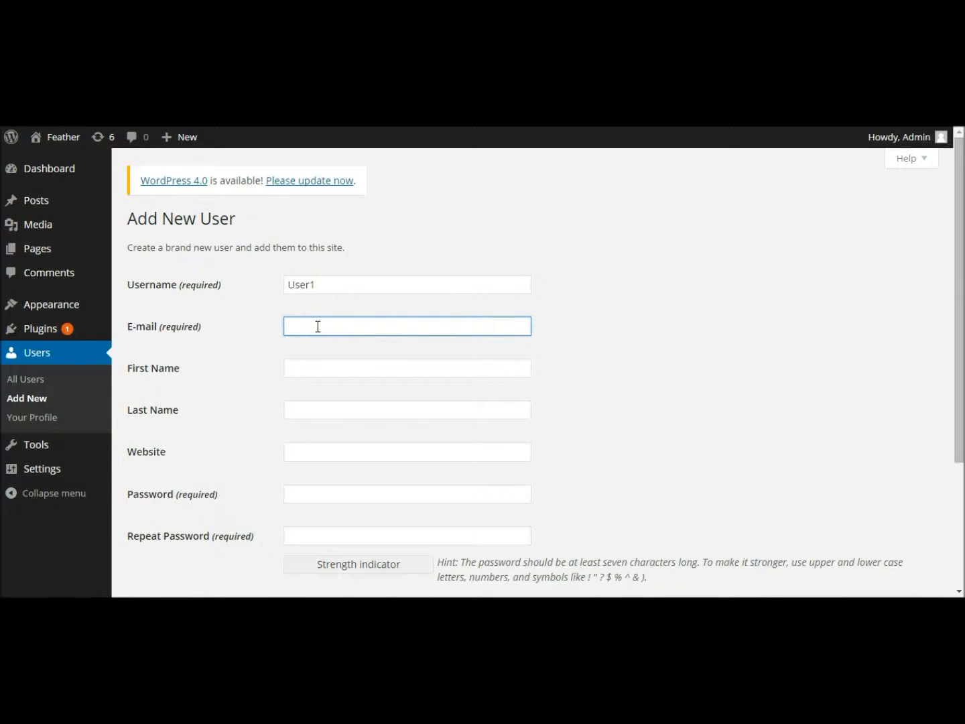
pyautogui.write('test')
# - Fill in the new user's first and last names and move down to the Password field
pyautogui.click(313, 368)
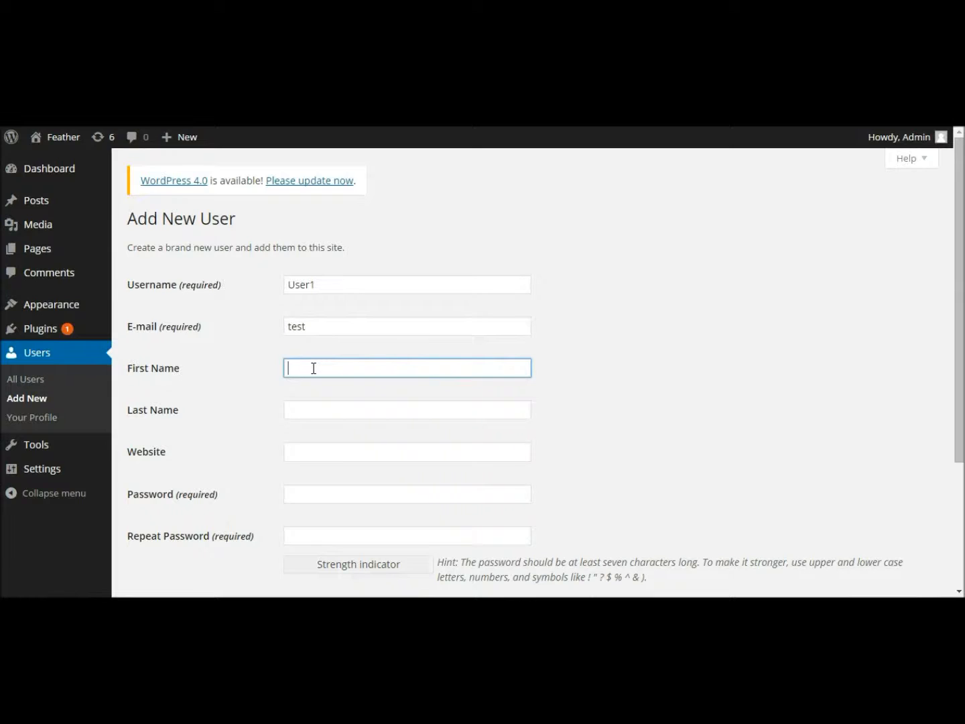
pyautogui.write('Joe')
pyautogui.click(335, 410)
pyautogui.write('Bloggs')
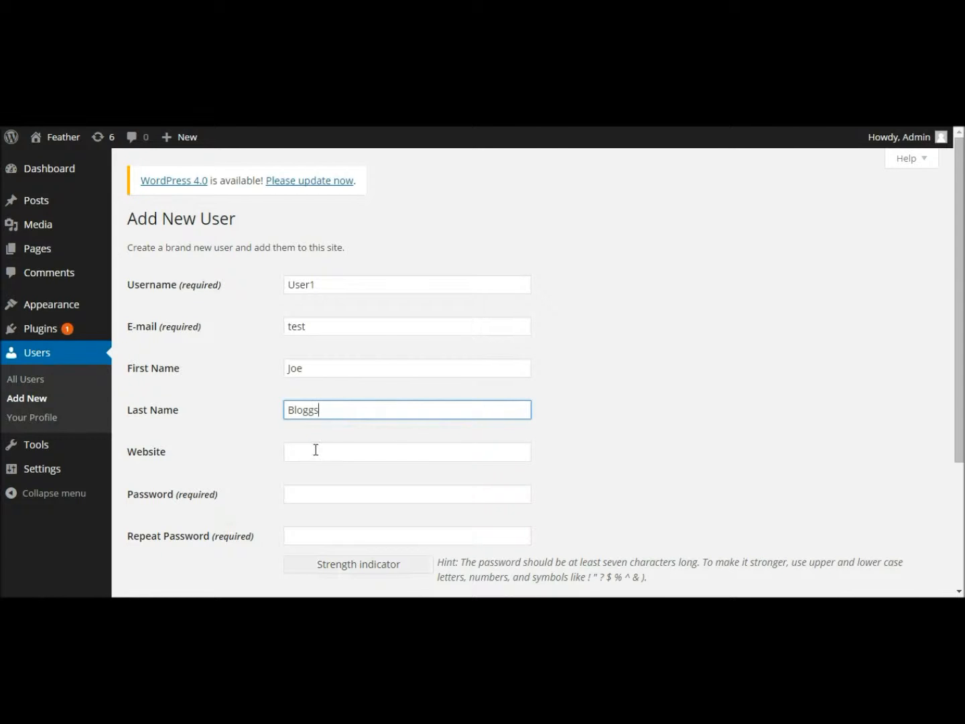
pyautogui.click(409, 452)
pyautogui.scroll(-2, 952, 435)
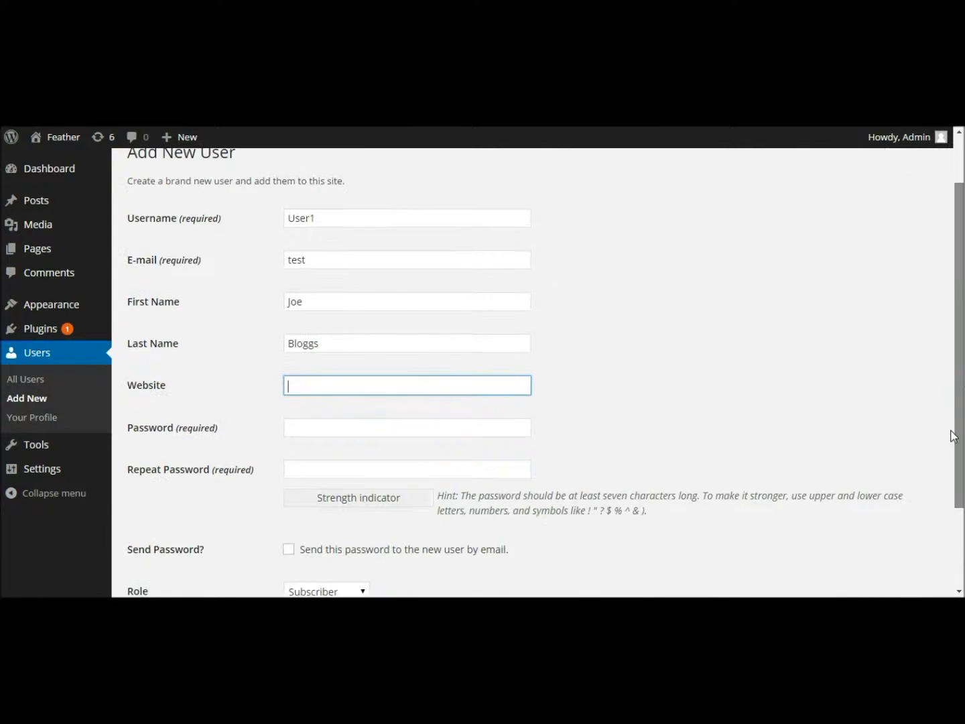
pyautogui.click(318, 408)
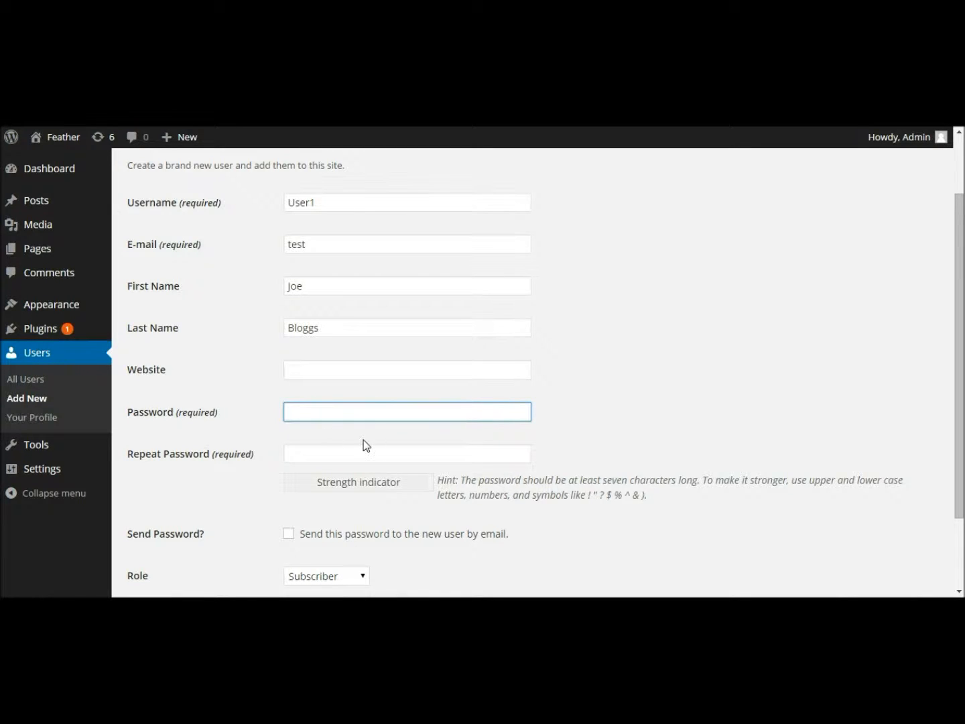
# - Type a short eight-character trial password, rated Very weak, and select it for replacement
pyautogui.scroll(-1, 362, 442)
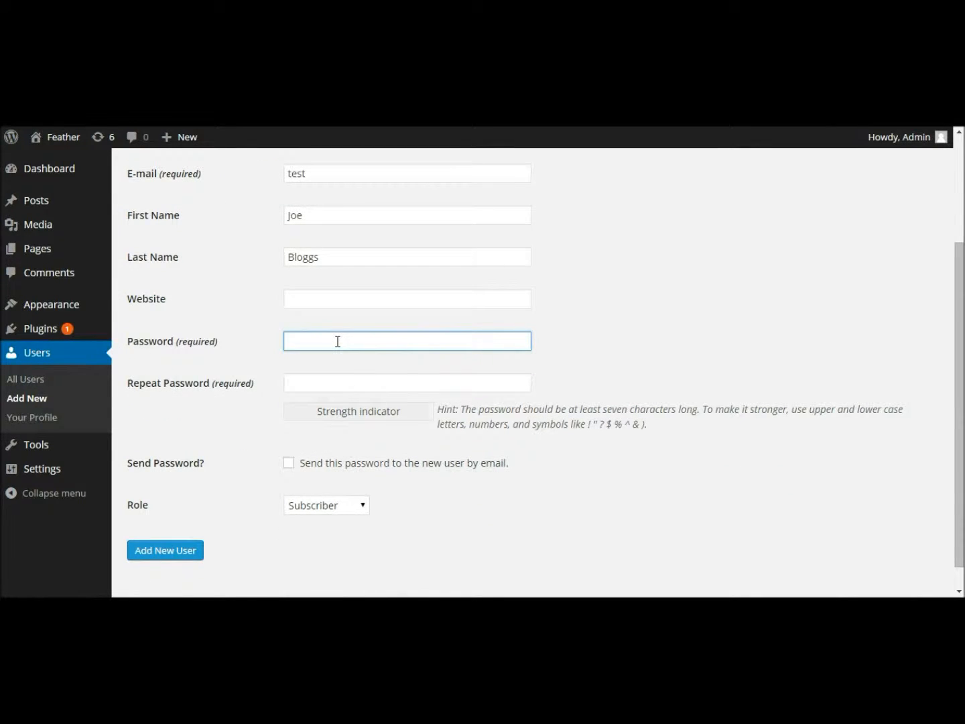
pyautogui.write('••••••')
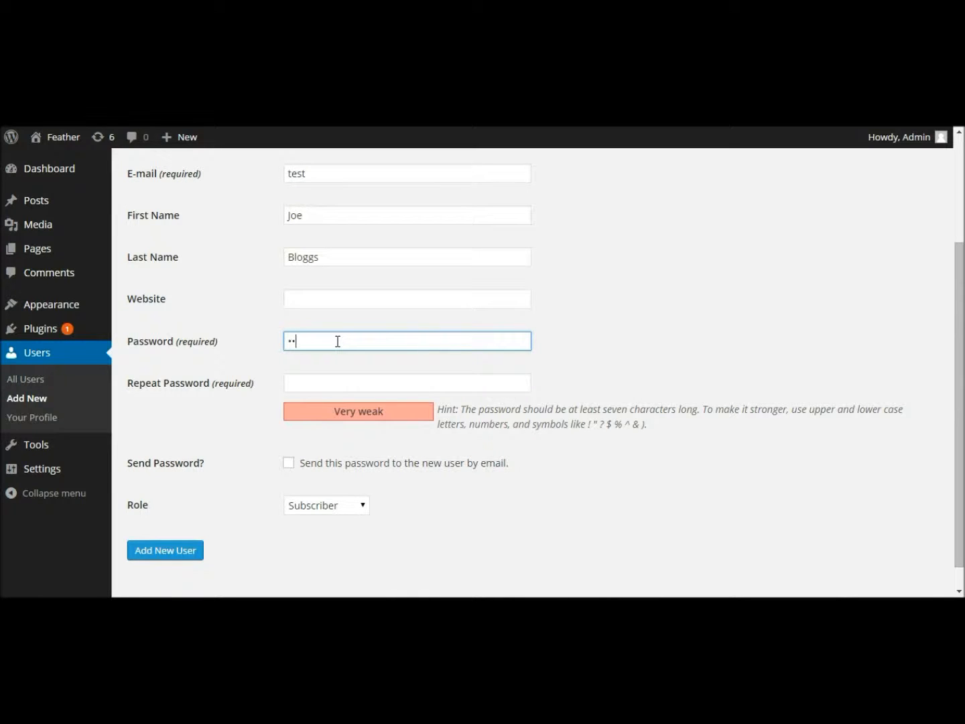
pyautogui.write('••')
pyautogui.moveTo(317, 339); pyautogui.dragTo(279, 341)
# - Deselect the weak password and launch Microsoft Word 2010 from the Start menu
pyautogui.click(329, 341)
pyautogui.click(26, 595)
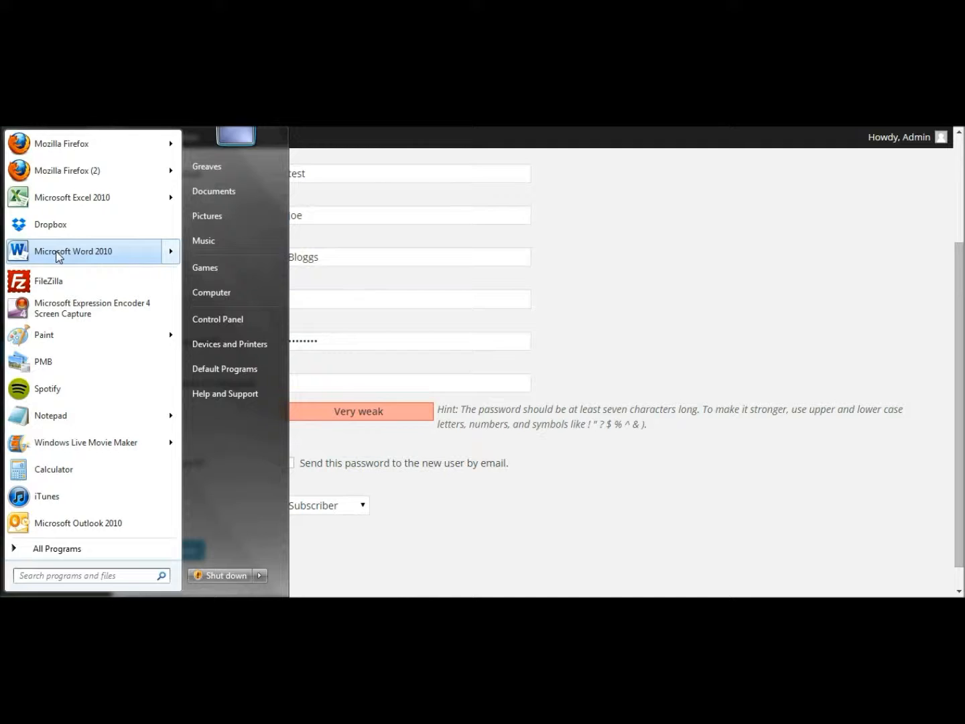
pyautogui.click(58, 256)
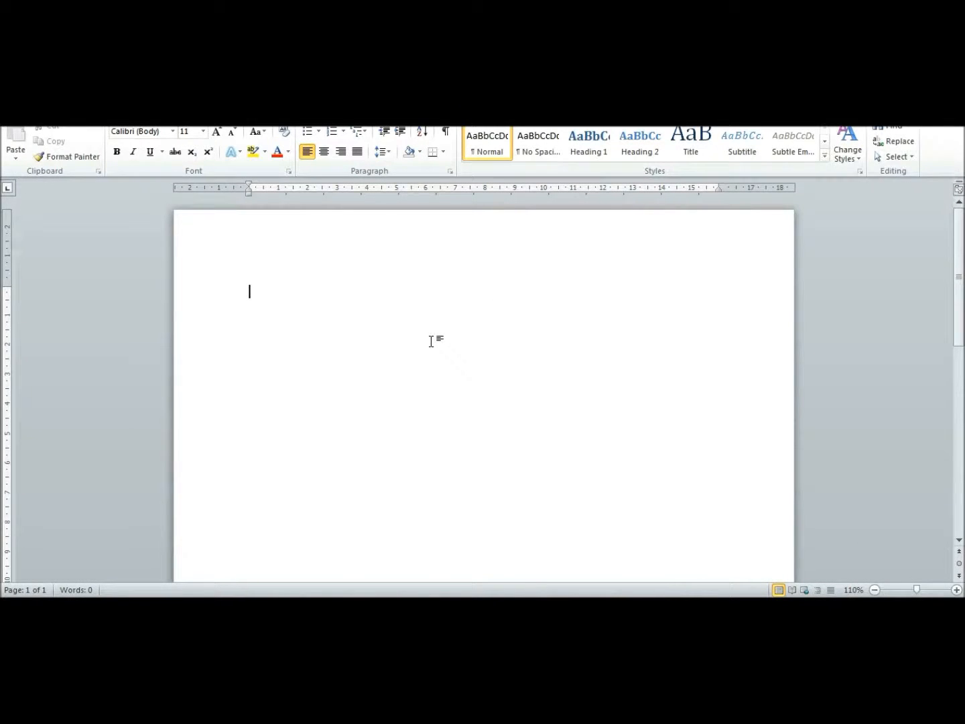
# - Write a strong mixed-character password in Word and paste it into WordPress's Password field, rated Strong
pyautogui.press('Return')
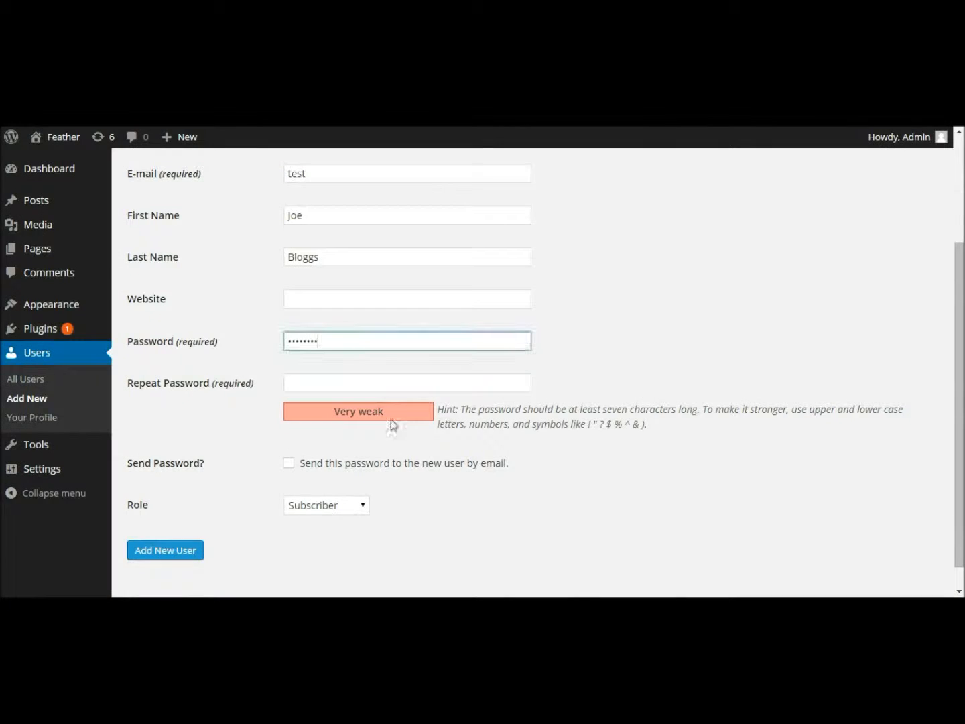
pyautogui.moveTo(344, 341); pyautogui.dragTo(254, 343)
pyautogui.press('BackSpace')
pyautogui.hotkey('ctrl', 'v')
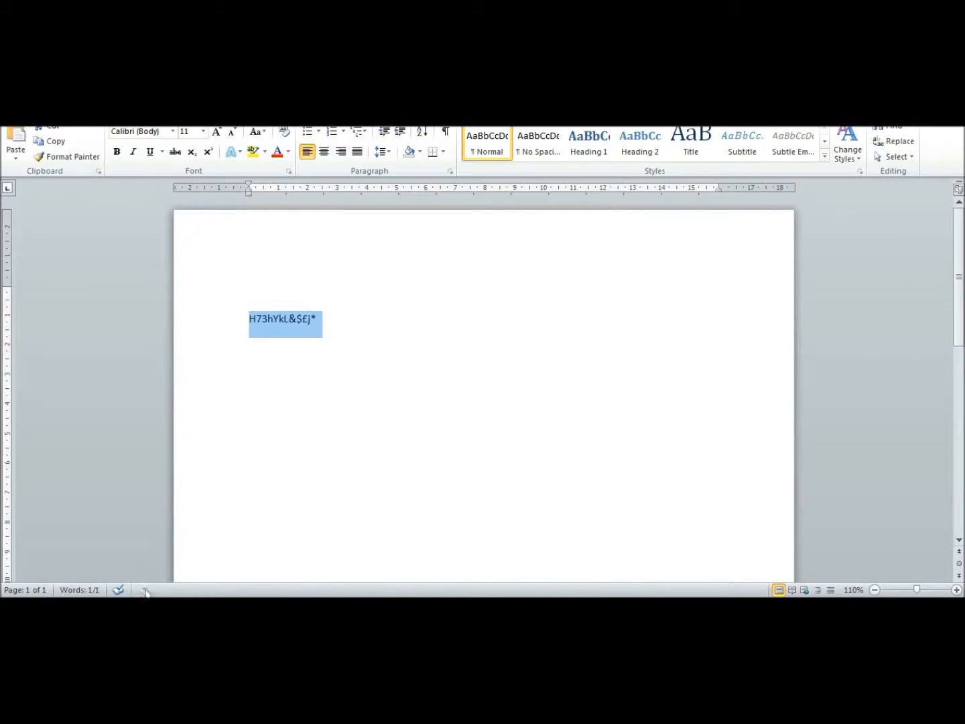
pyautogui.moveTo(105, 607)
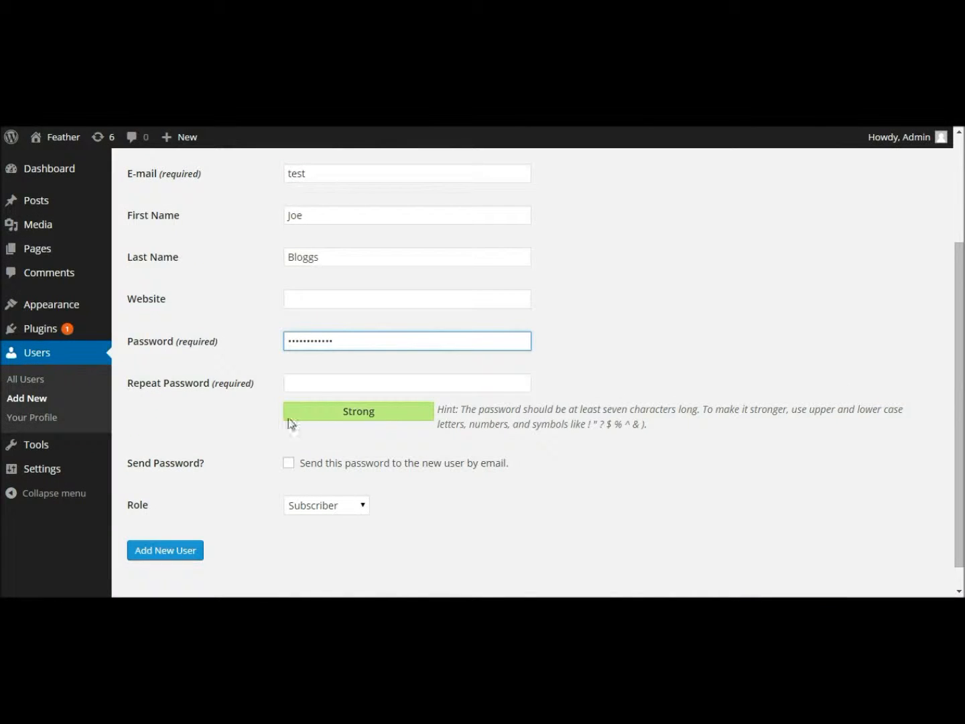
# - Paste the same strong password into the Repeat Password field
pyautogui.click(317, 382)
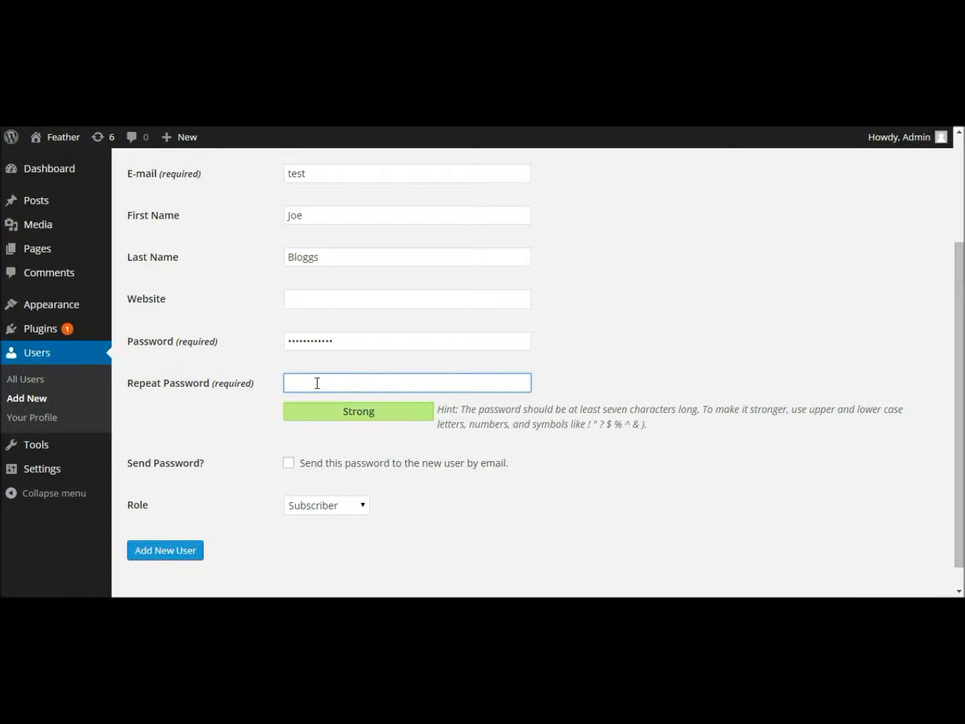
pyautogui.hotkey('ctrl', 'v')
# - Tick then untick 'Send this password to the new user by email', and open the Role dropdown
pyautogui.click(289, 464)
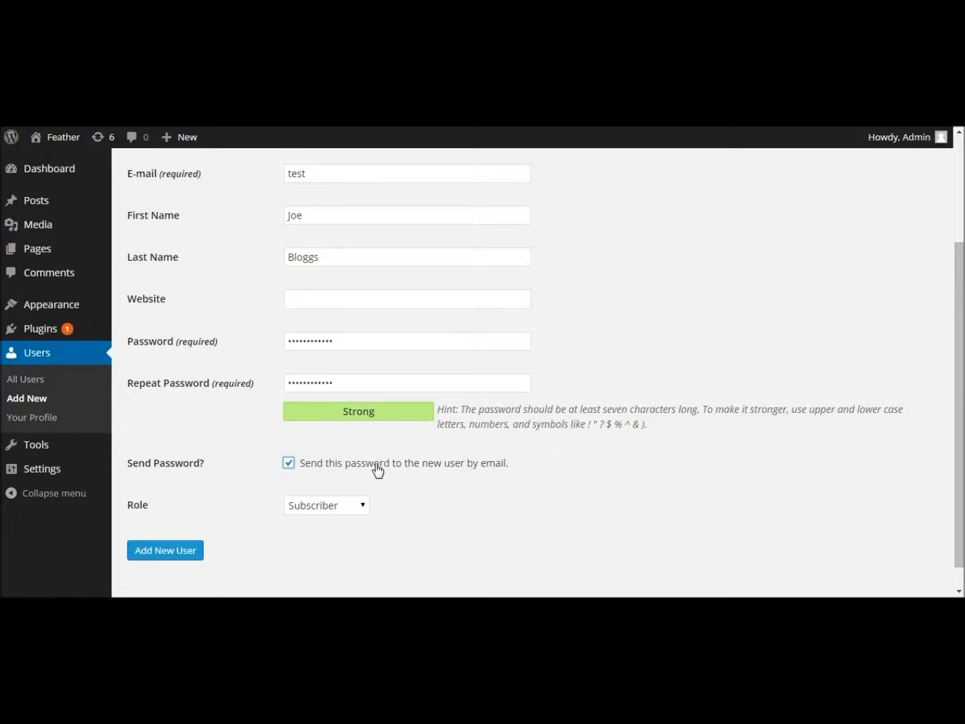
pyautogui.scroll(1, 313, 284)
pyautogui.moveTo(327, 245); pyautogui.dragTo(278, 246)
pyautogui.scroll(-1, 387, 351)
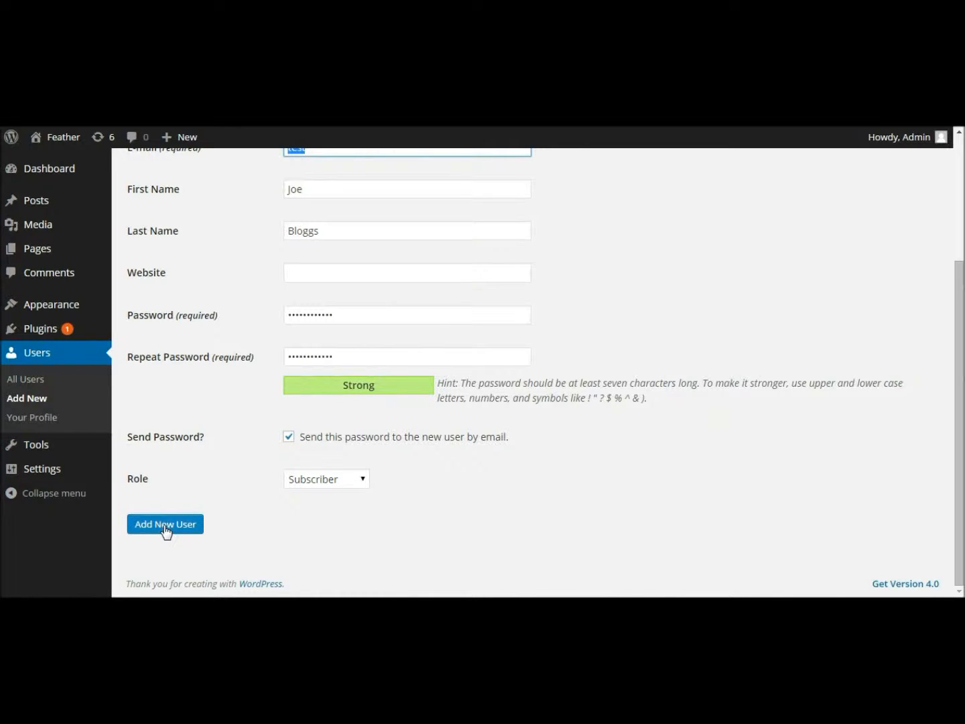
pyautogui.click(289, 437)
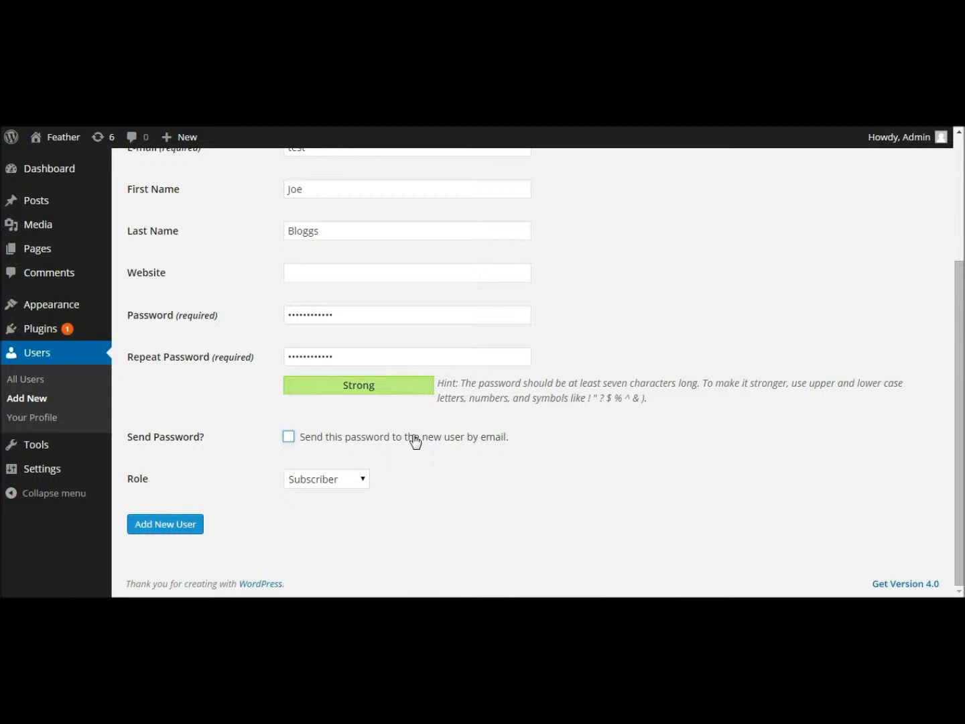
pyautogui.click(362, 480)
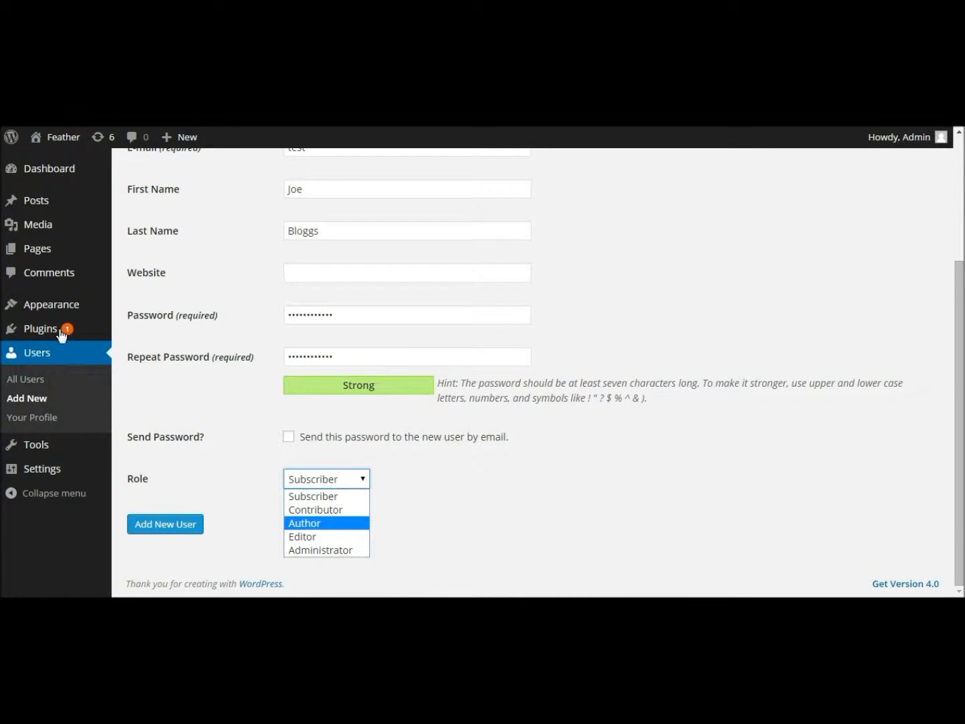
# - Close the Role dropdown with Subscriber kept as the new user's role
pyautogui.moveTo(48, 309)
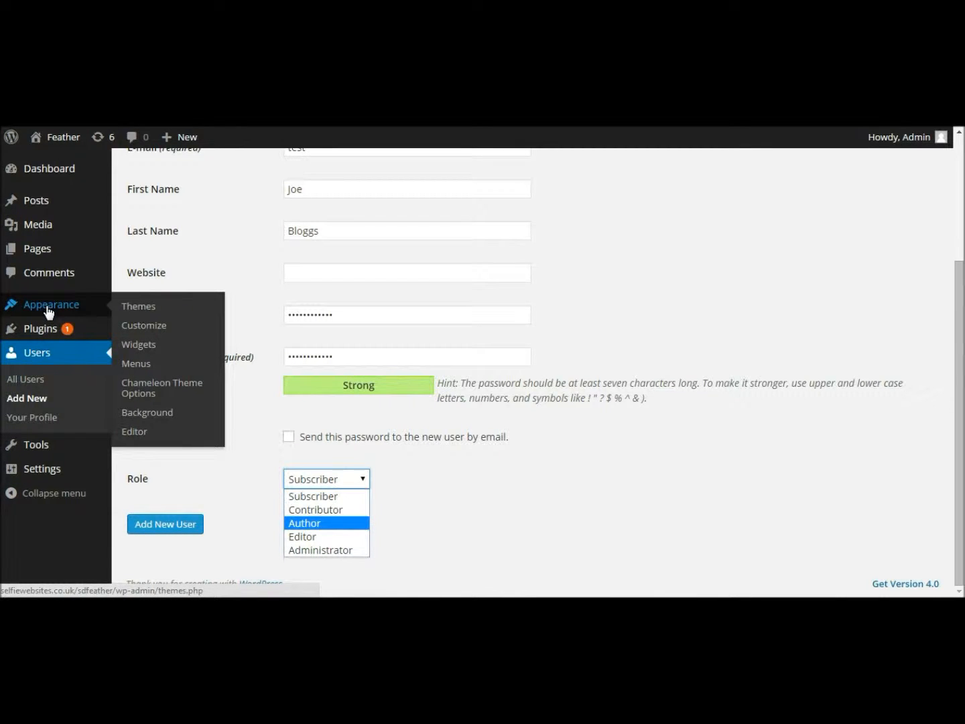
pyautogui.moveTo(39, 335)
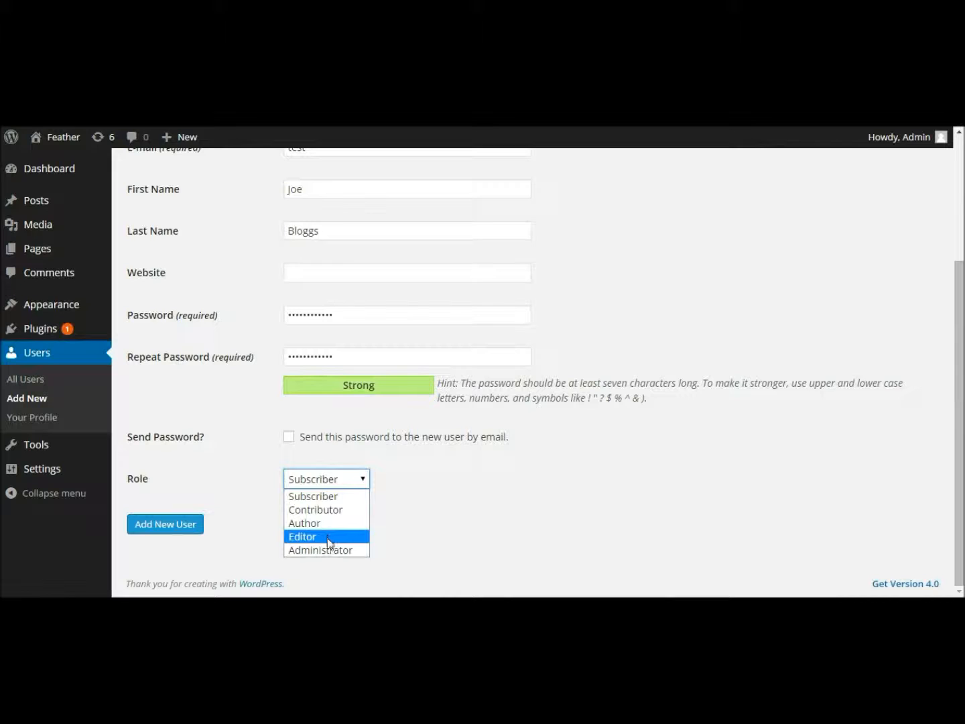
pyautogui.click(426, 547)
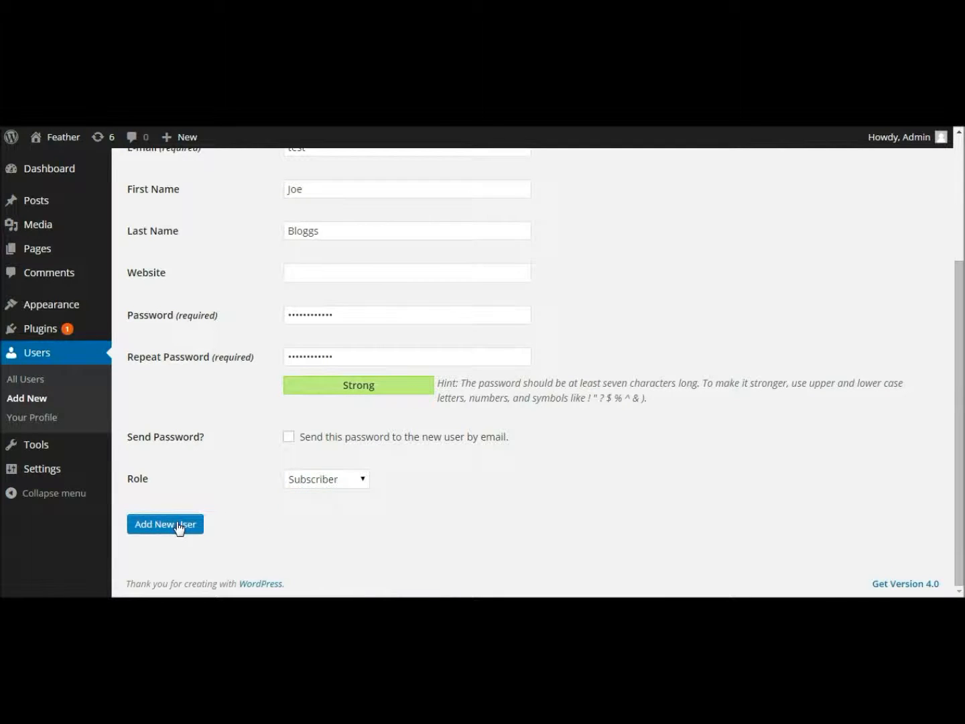